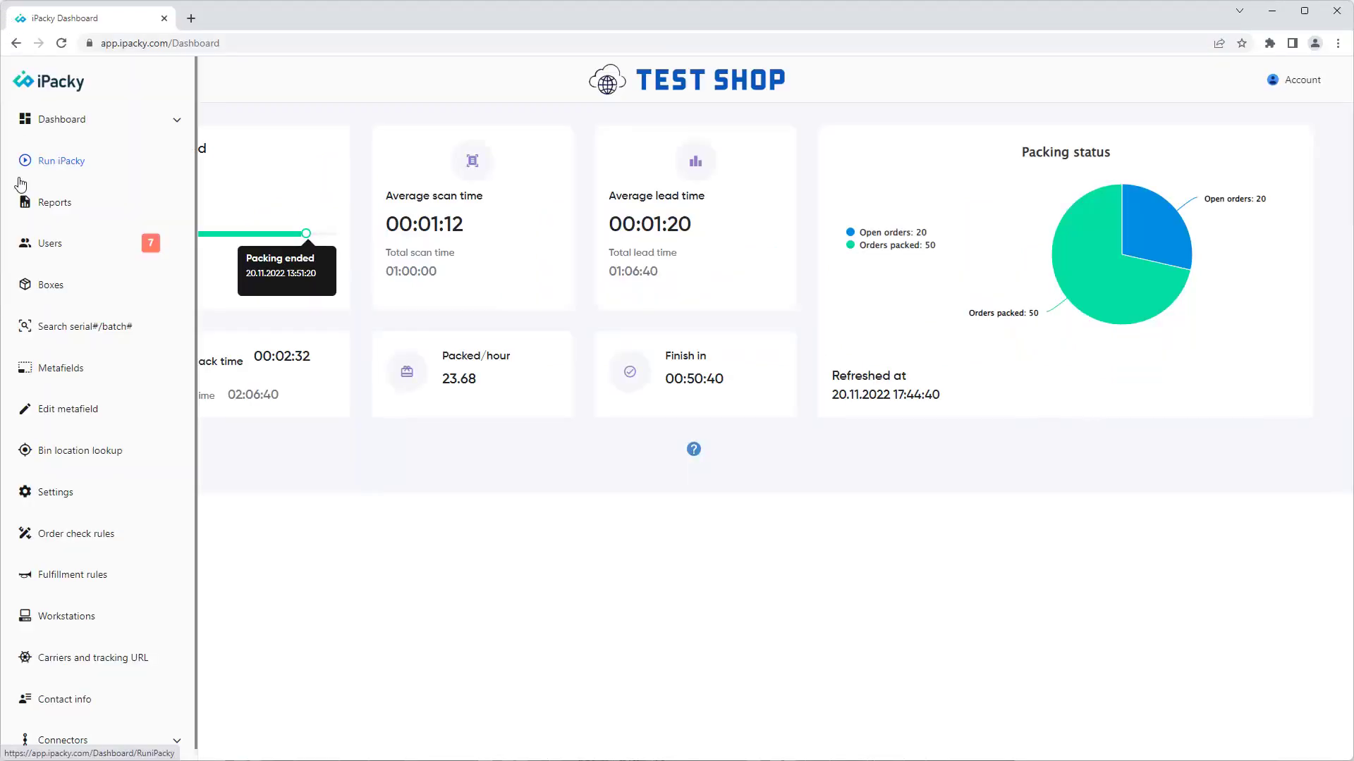
# - Go to the Metafields page from the left sidebar of the iPacky dashboard
pyautogui.click(52, 368)
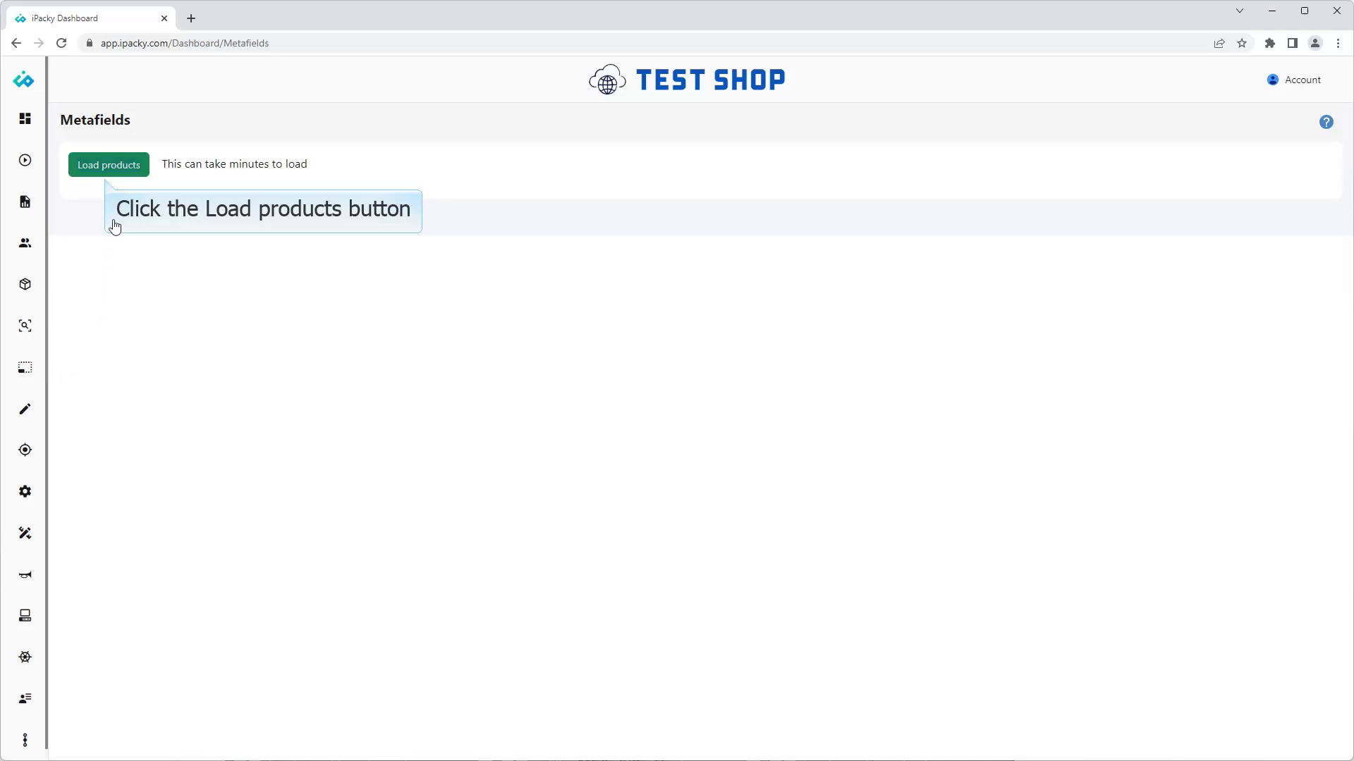
# - Load the 239 products and give the 545461 charger plug the note 'Pack with extra padding'
pyautogui.click(112, 166)
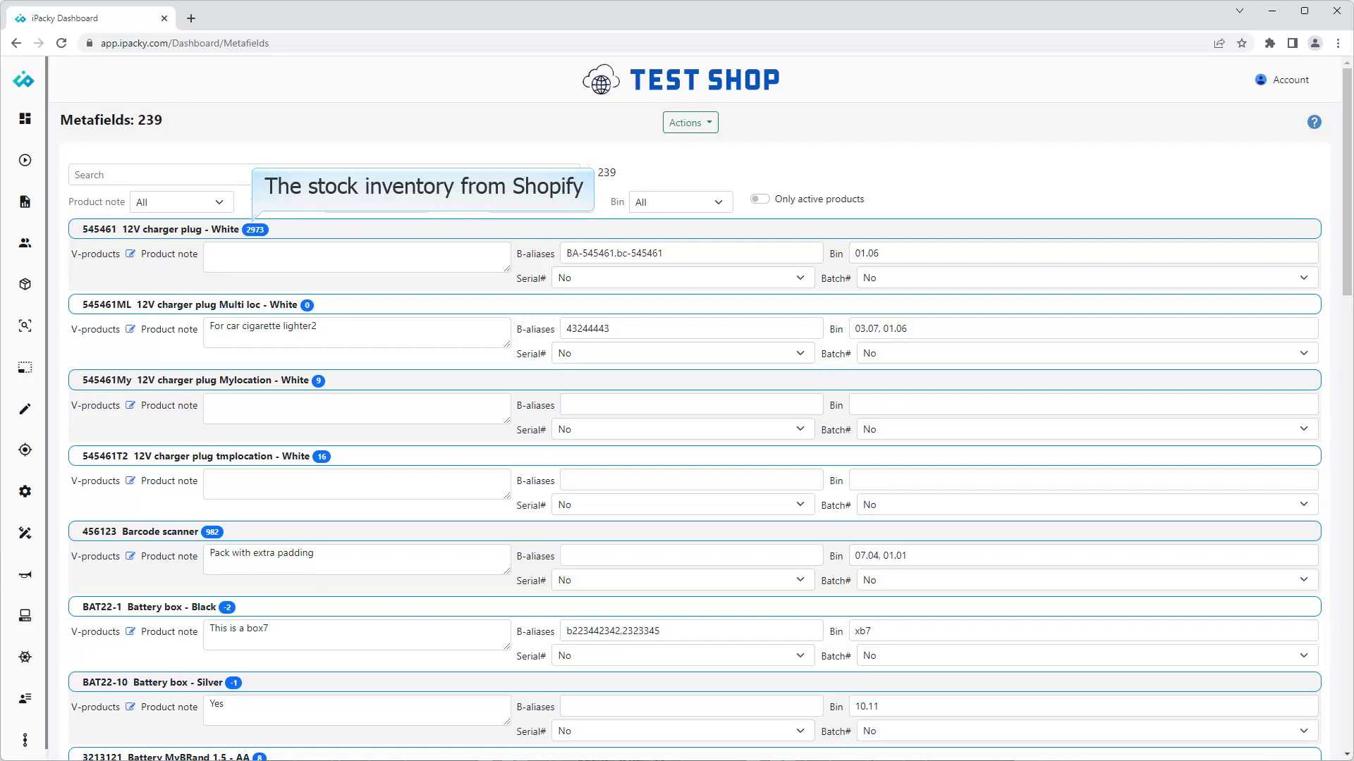
pyautogui.click(211, 252)
pyautogui.write('Pack with ext')
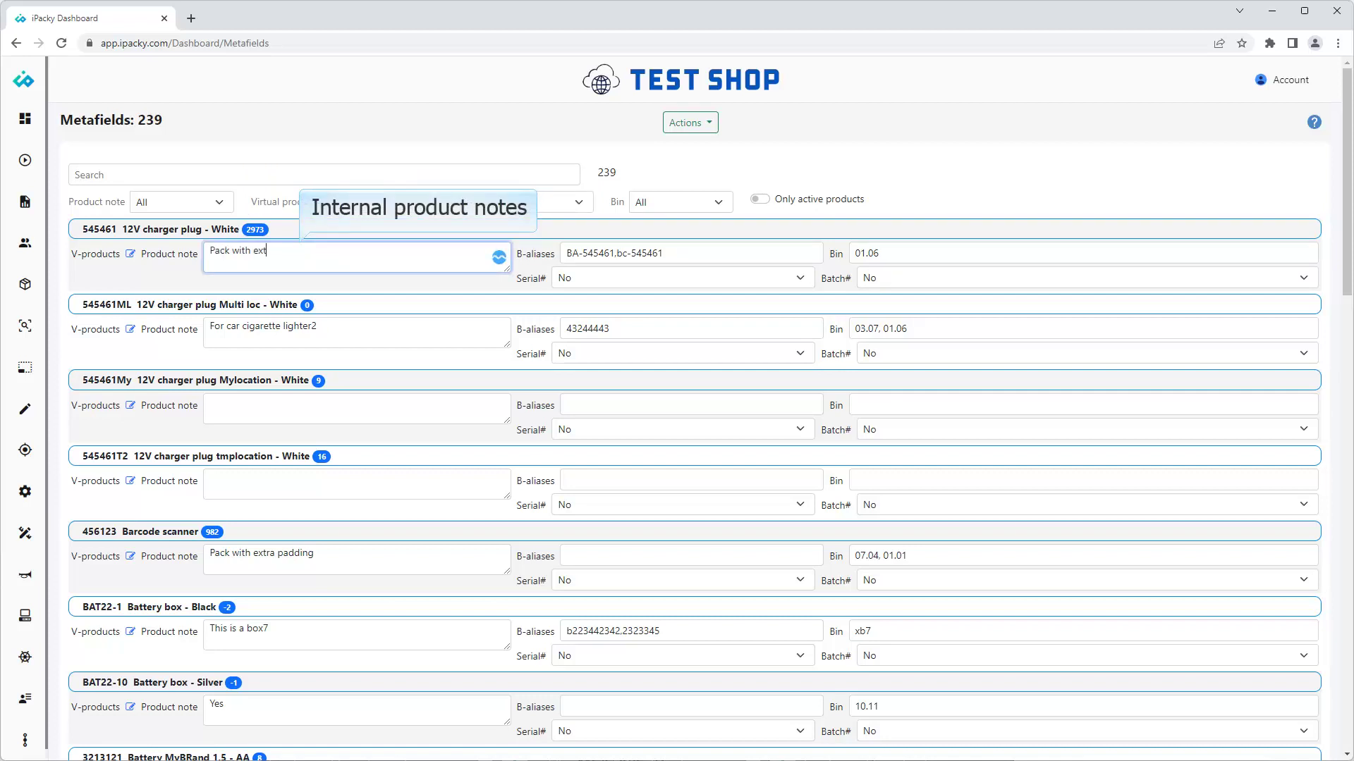
pyautogui.write('ra padding')
# - Append barcode alias 65463646 to the 545461 charger plug's B-aliases field
pyautogui.click(705, 253)
pyautogui.write(',65463646')
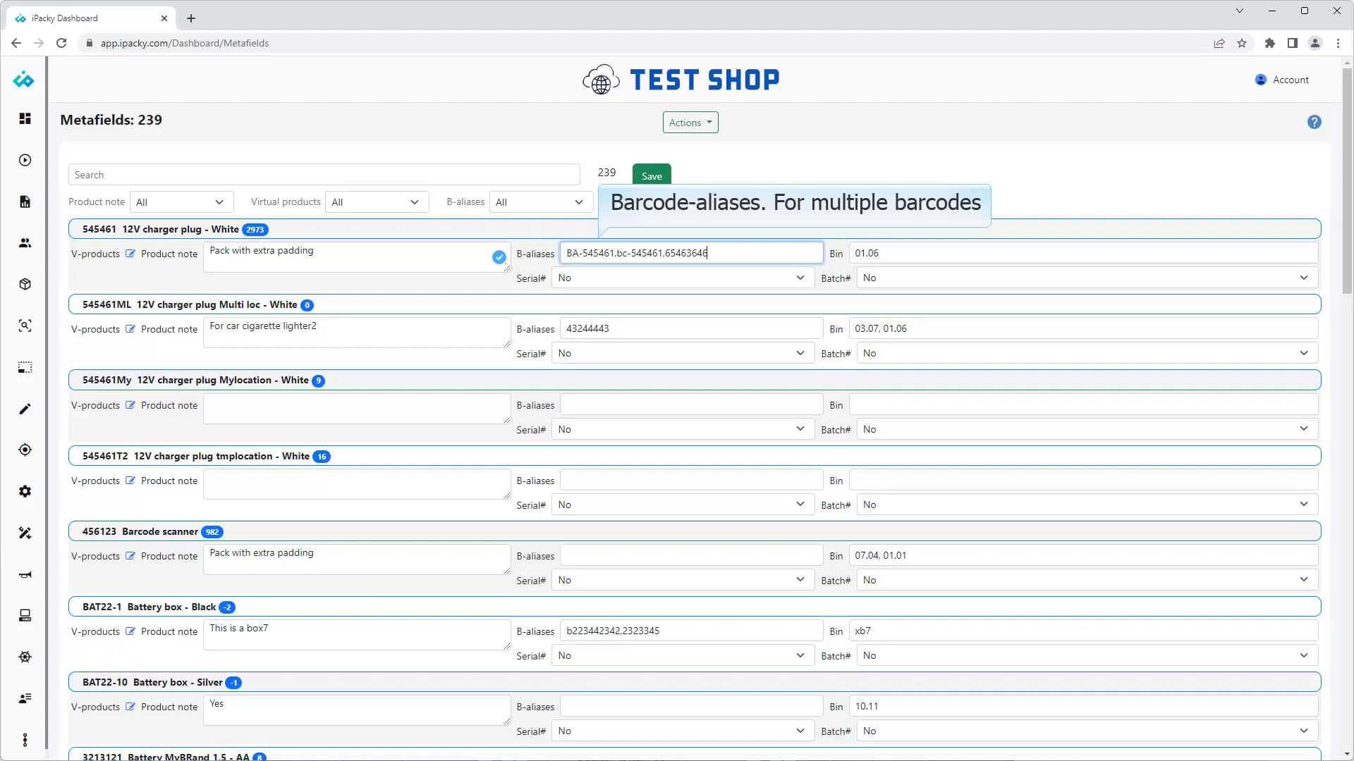
# - Append bin location 02.07 after 01.06 in the charger plug's Bin field
pyautogui.click(878, 253)
pyautogui.write(',02.07')
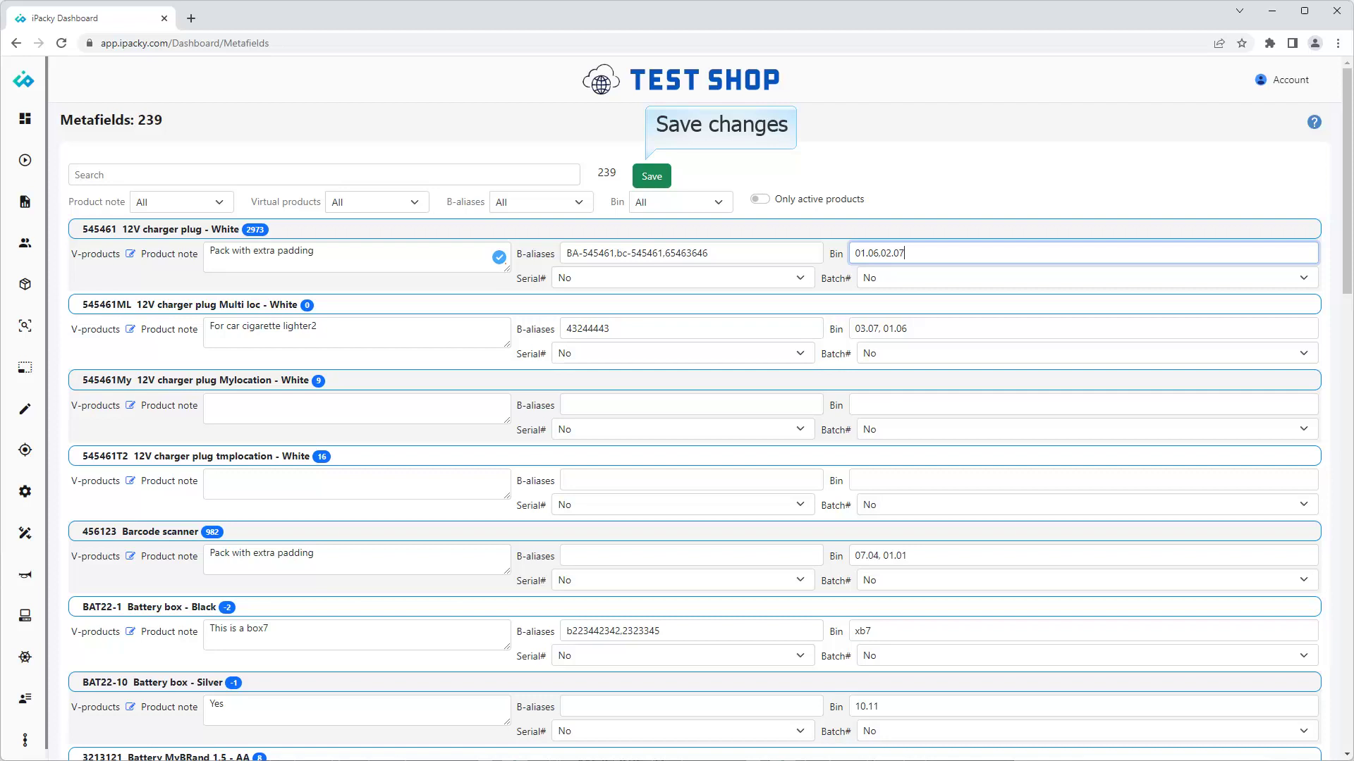
# - Save the charger plug's edits, then set the Product note filter to Only non-empty and back to All
pyautogui.click(651, 177)
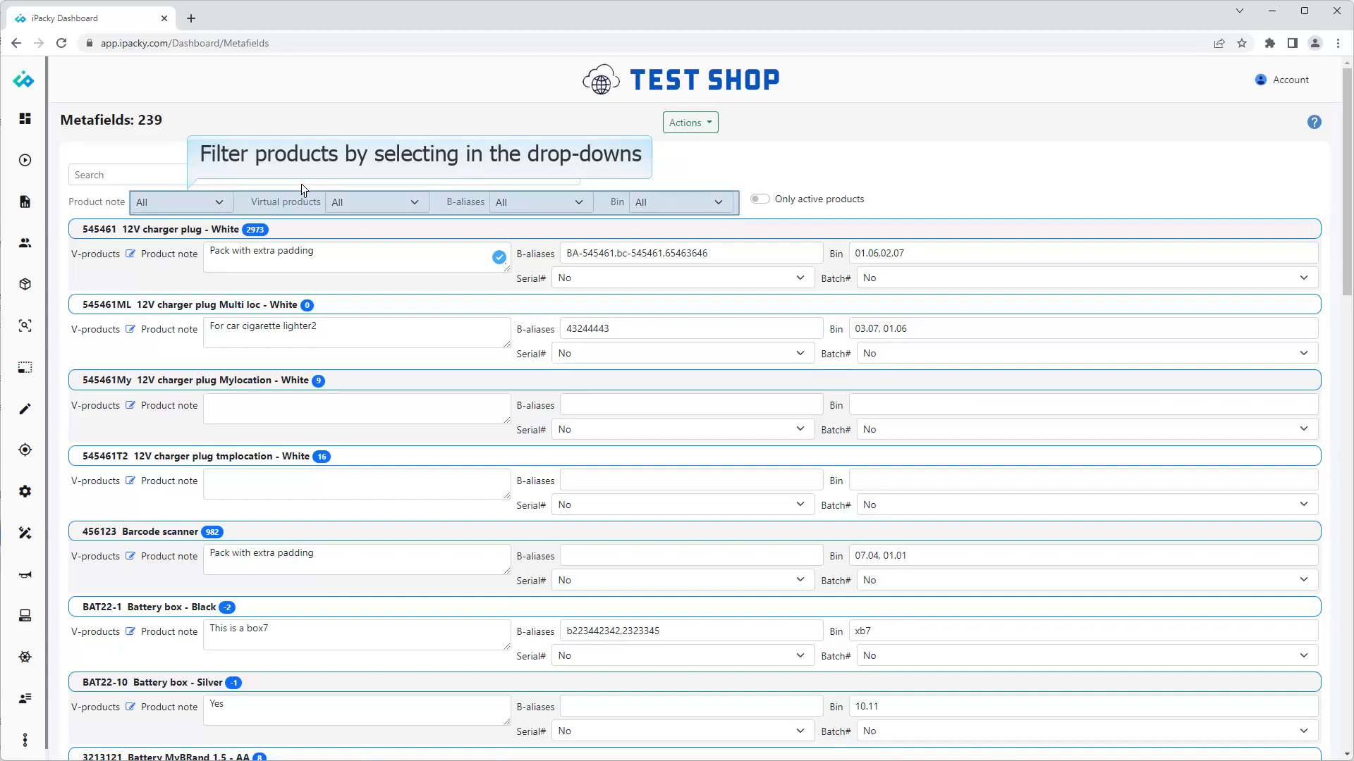
pyautogui.click(223, 202)
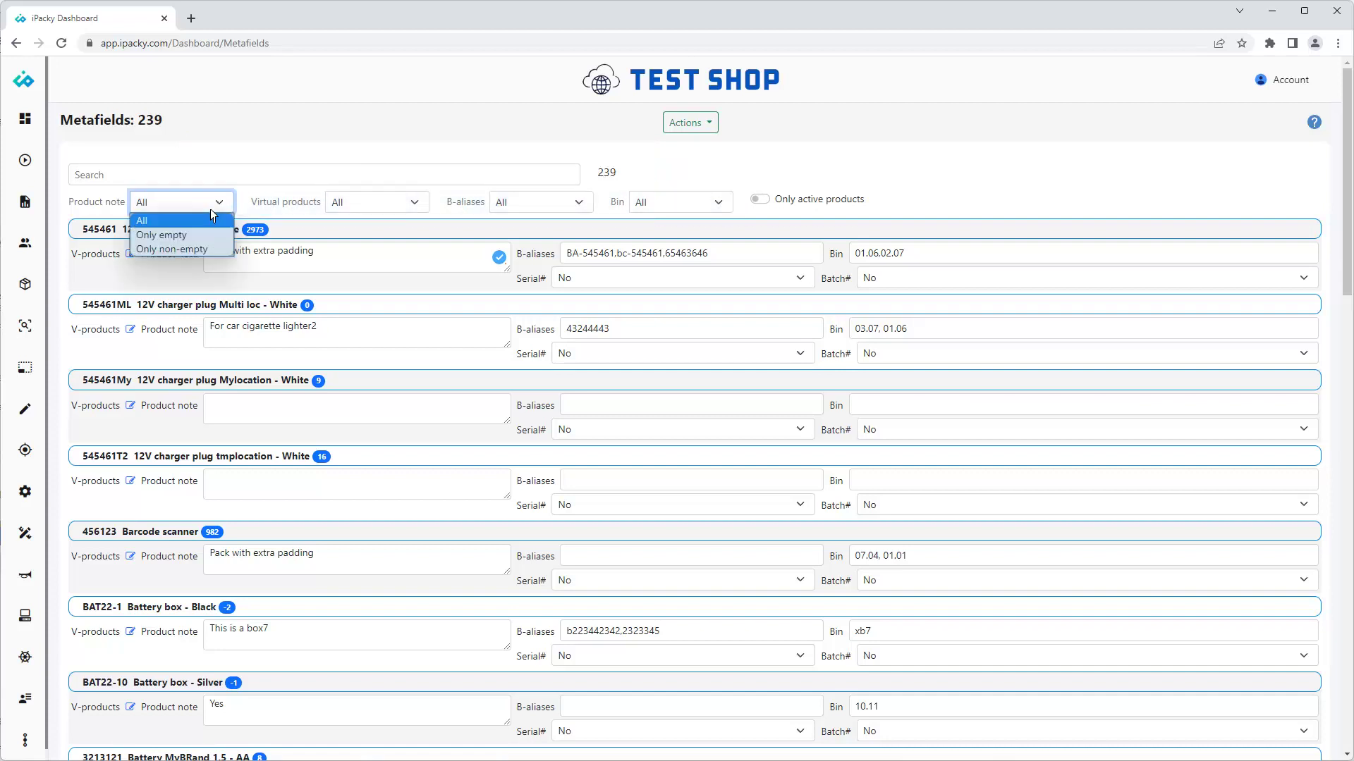
pyautogui.click(176, 249)
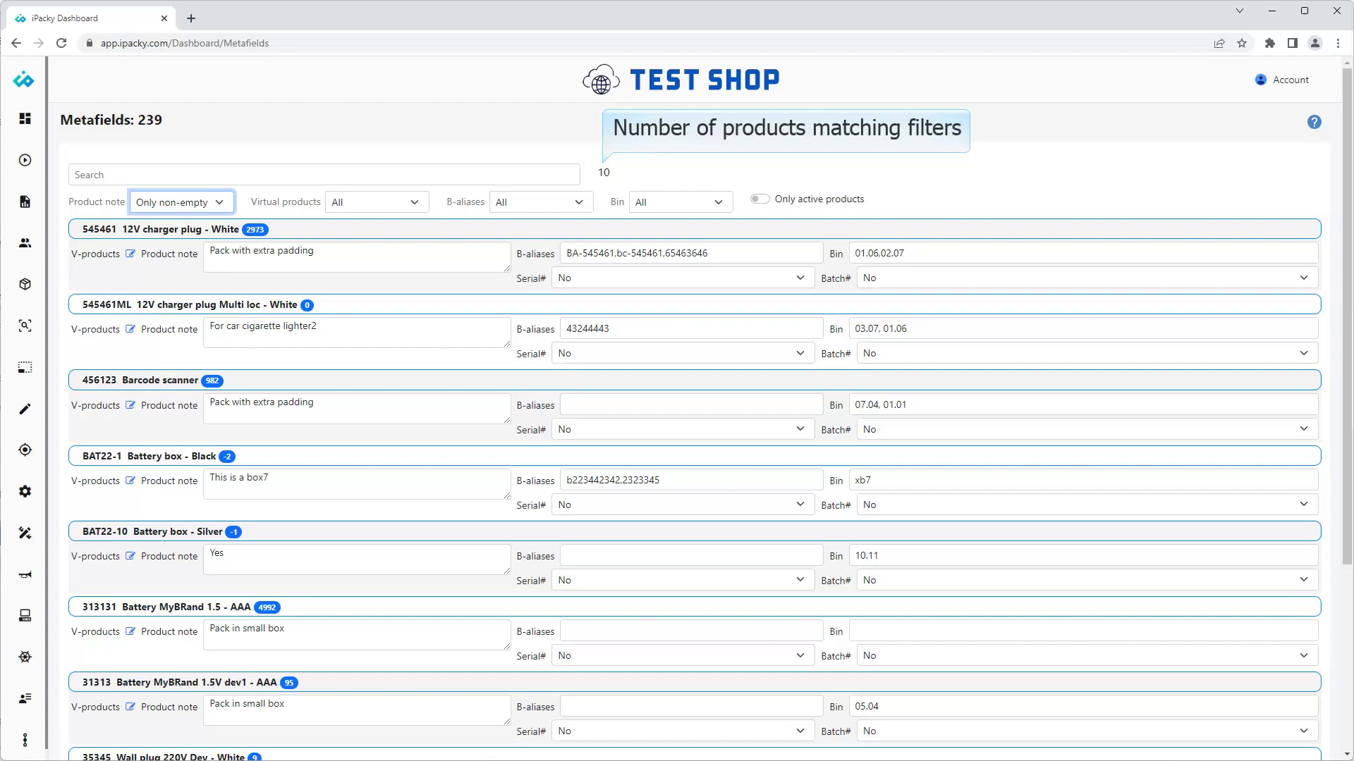
pyautogui.click(222, 205)
pyautogui.click(167, 222)
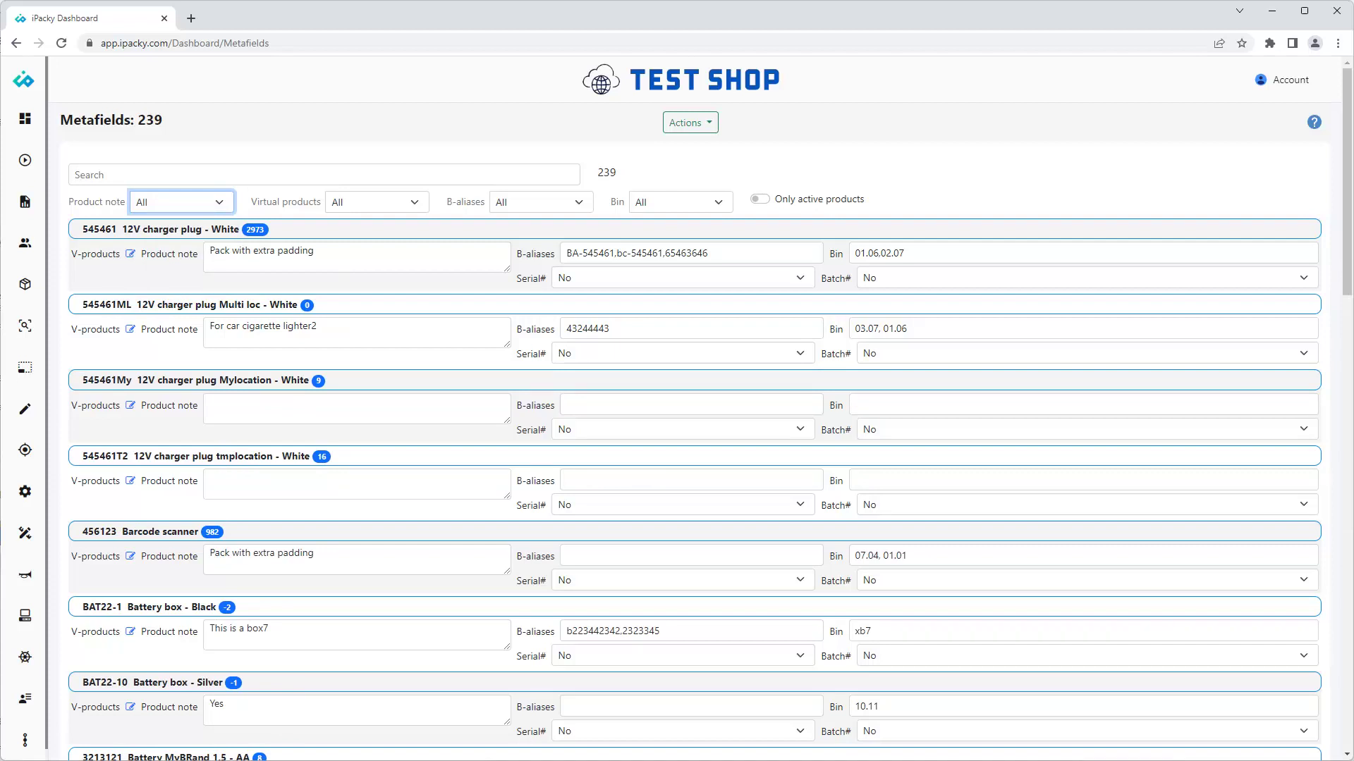
# - Search the product list for 'battery'
pyautogui.click(123, 177)
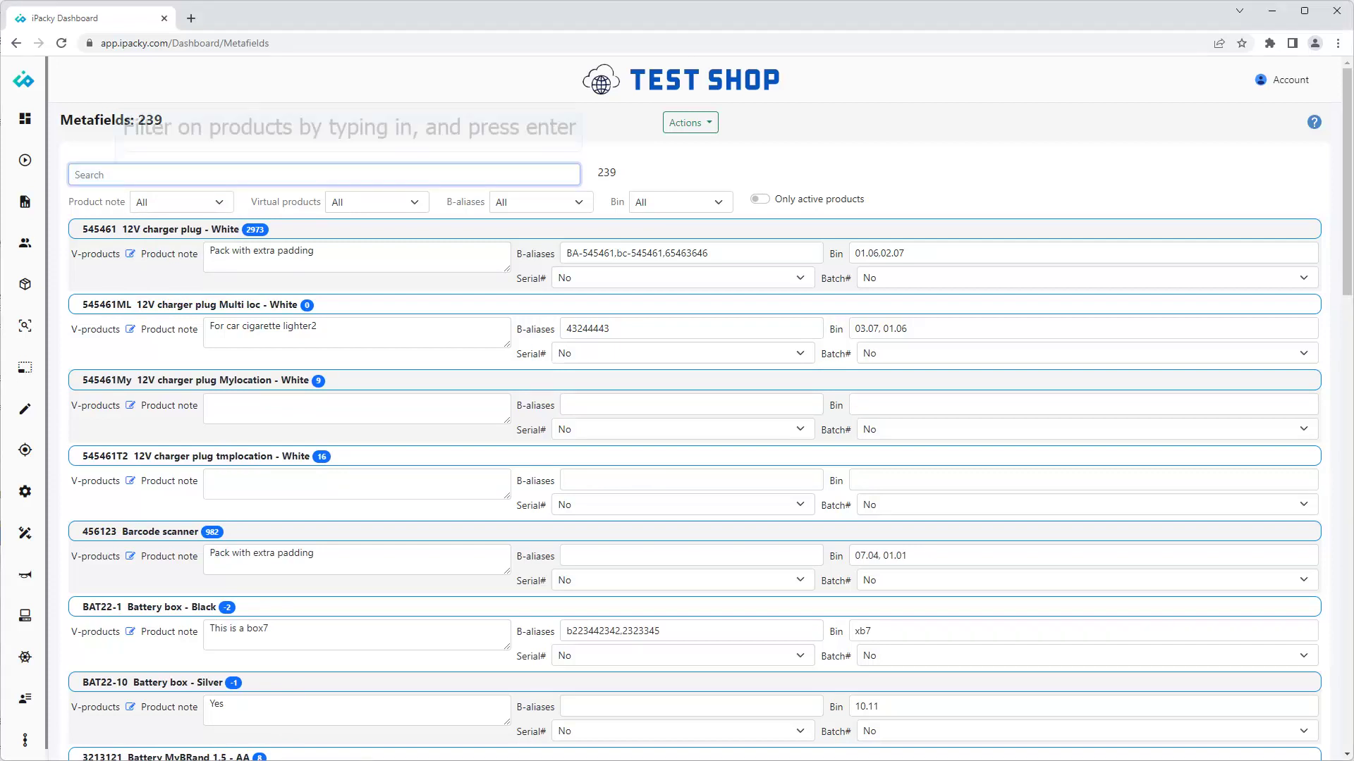
pyautogui.write('battery')
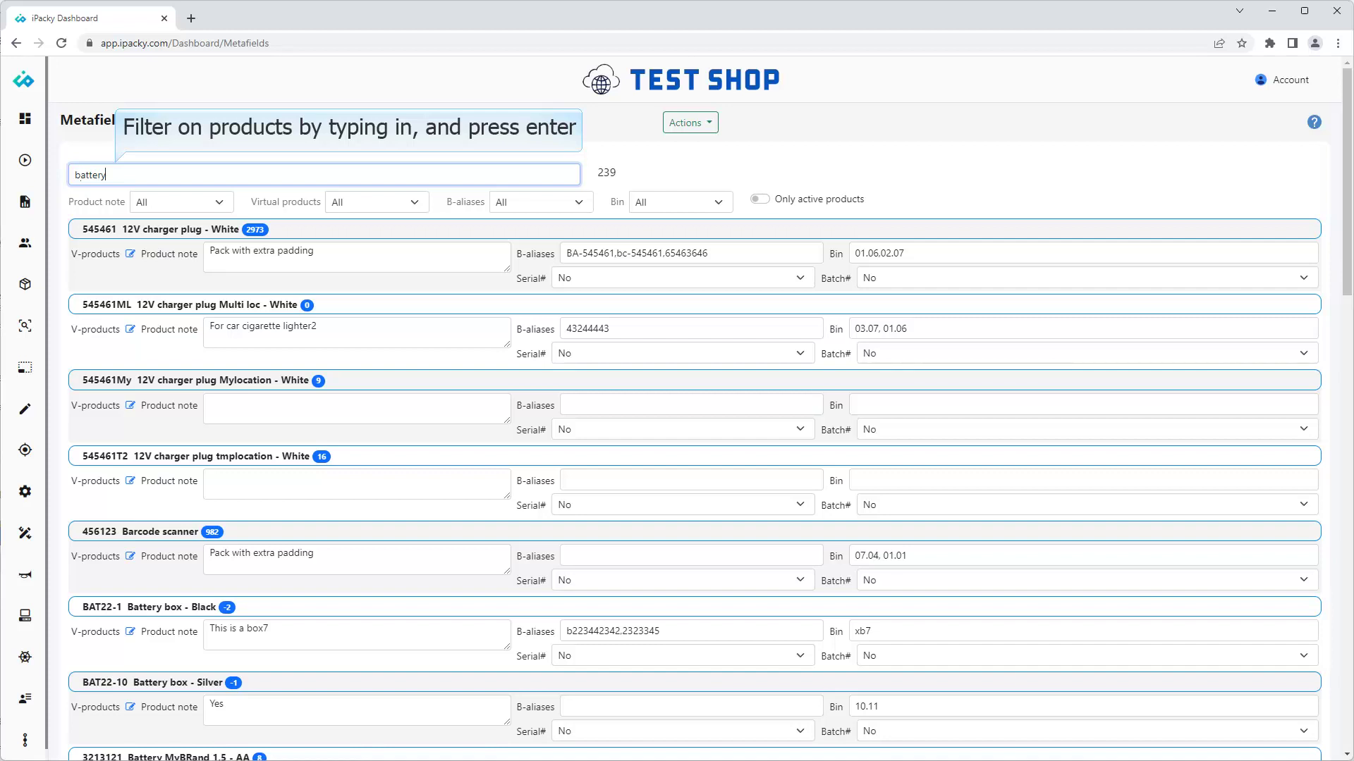
pyautogui.press('Return')
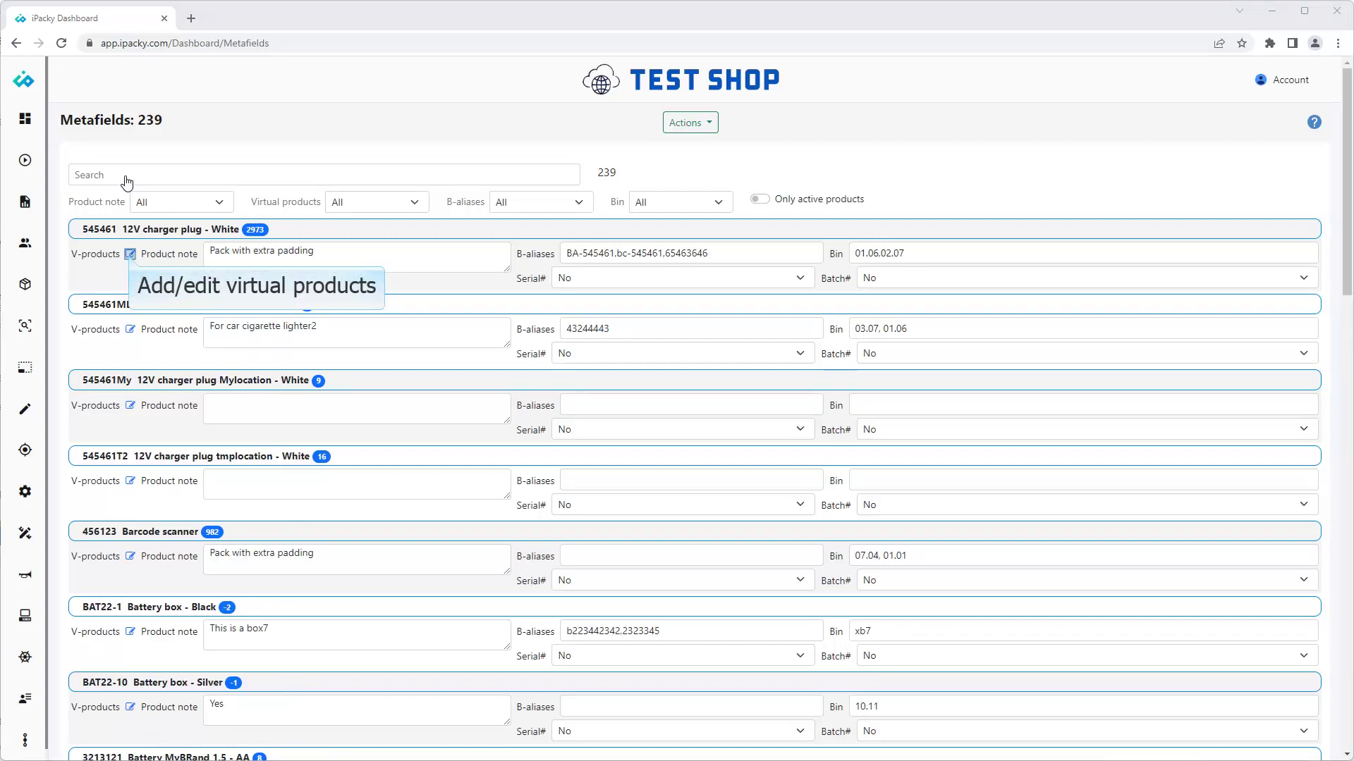
# - Open the Edit virtual product dialog for the 545461 12V charger plug - White
pyautogui.click(131, 254)
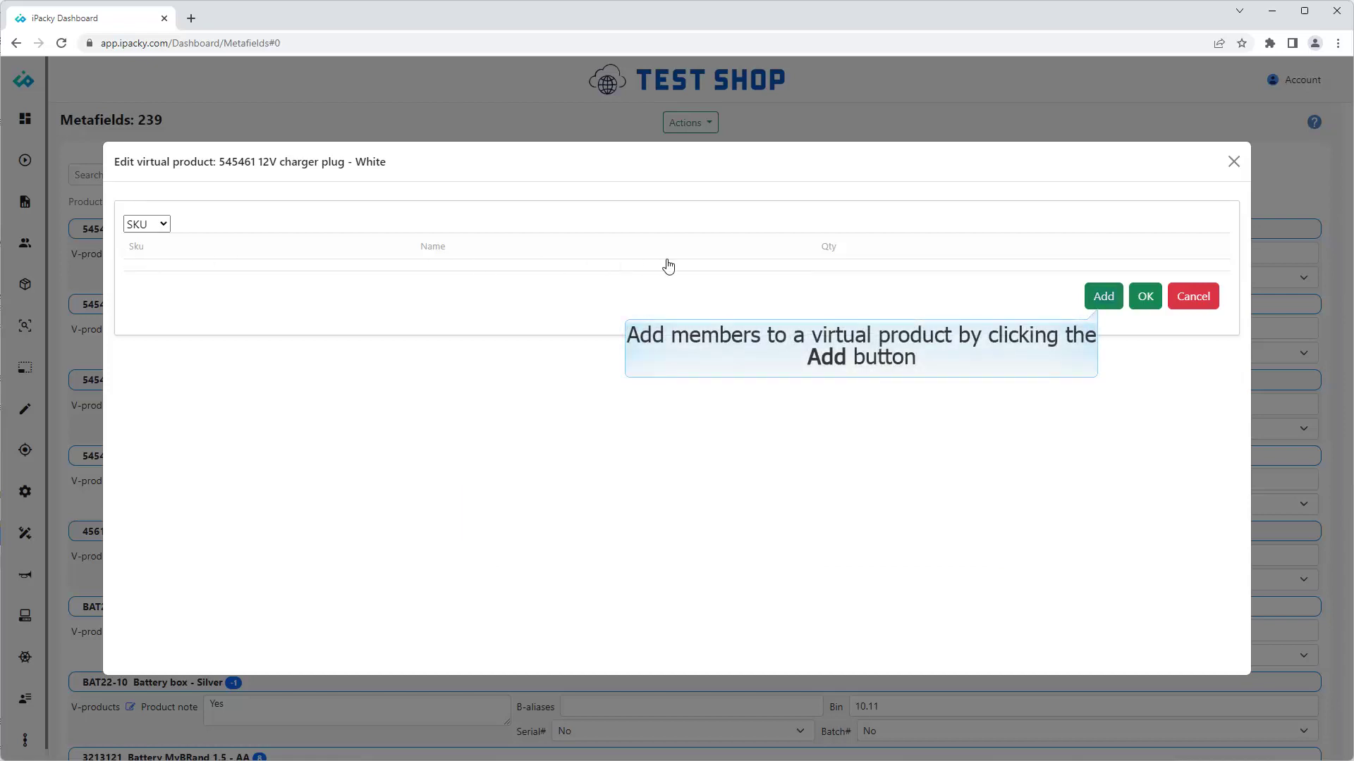
# - Add Battery MyBRand 1.5 - AAA as a member with quantity 2
pyautogui.click(1103, 296)
pyautogui.write('battery')
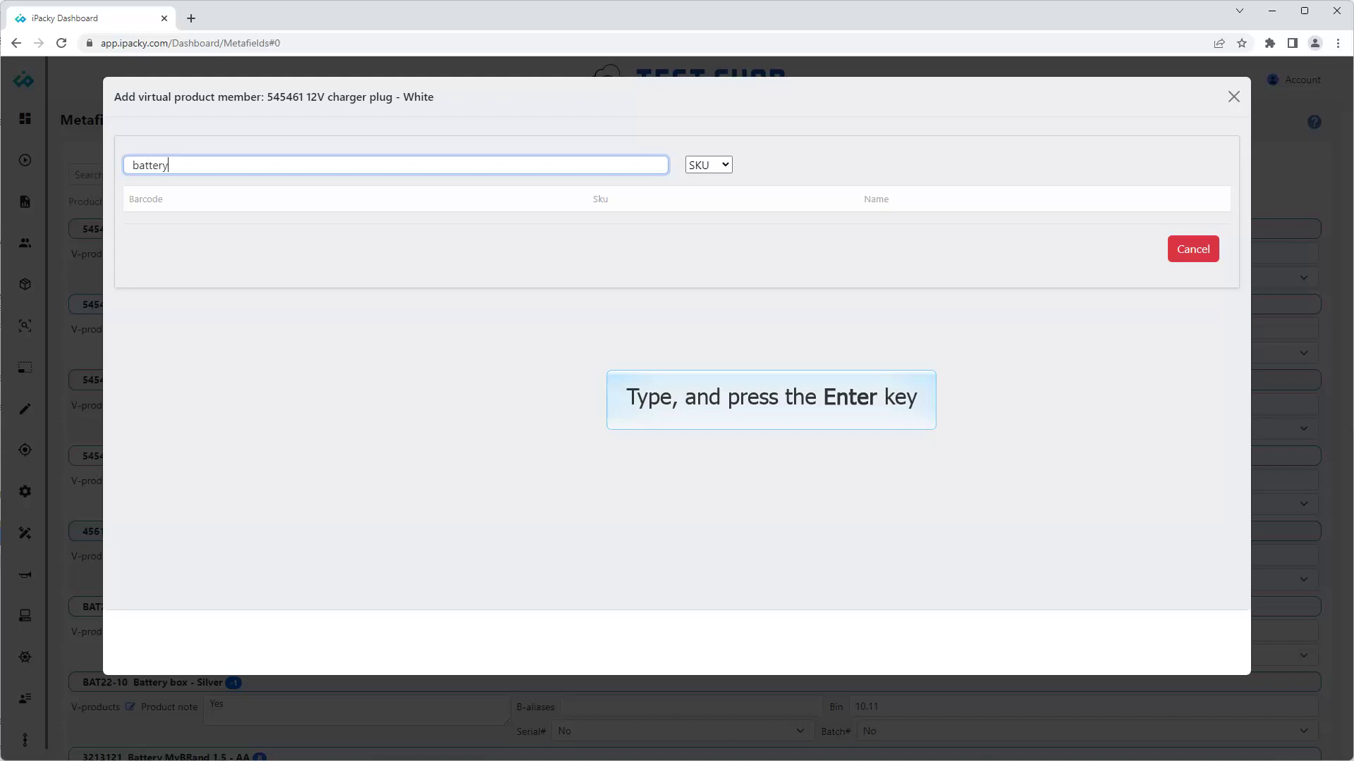
pyautogui.press('Return')
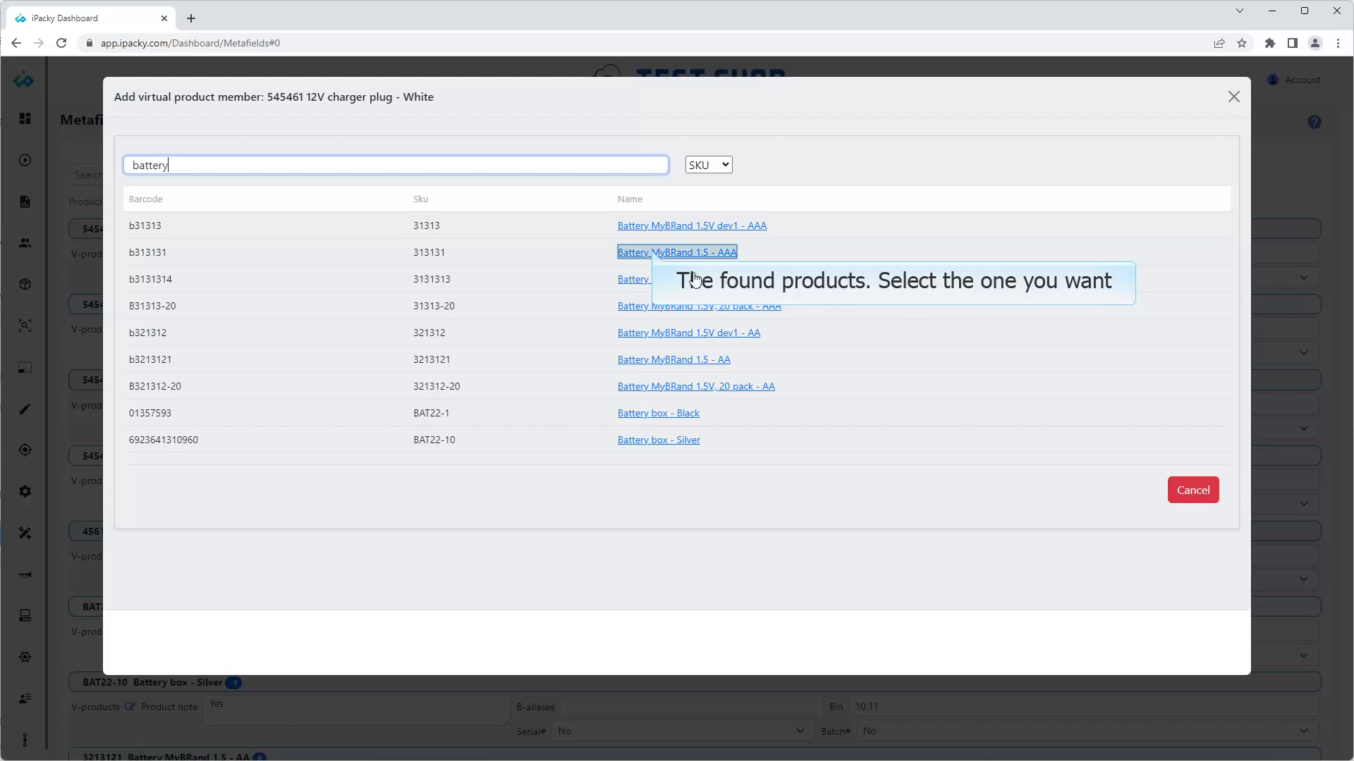
pyautogui.click(649, 253)
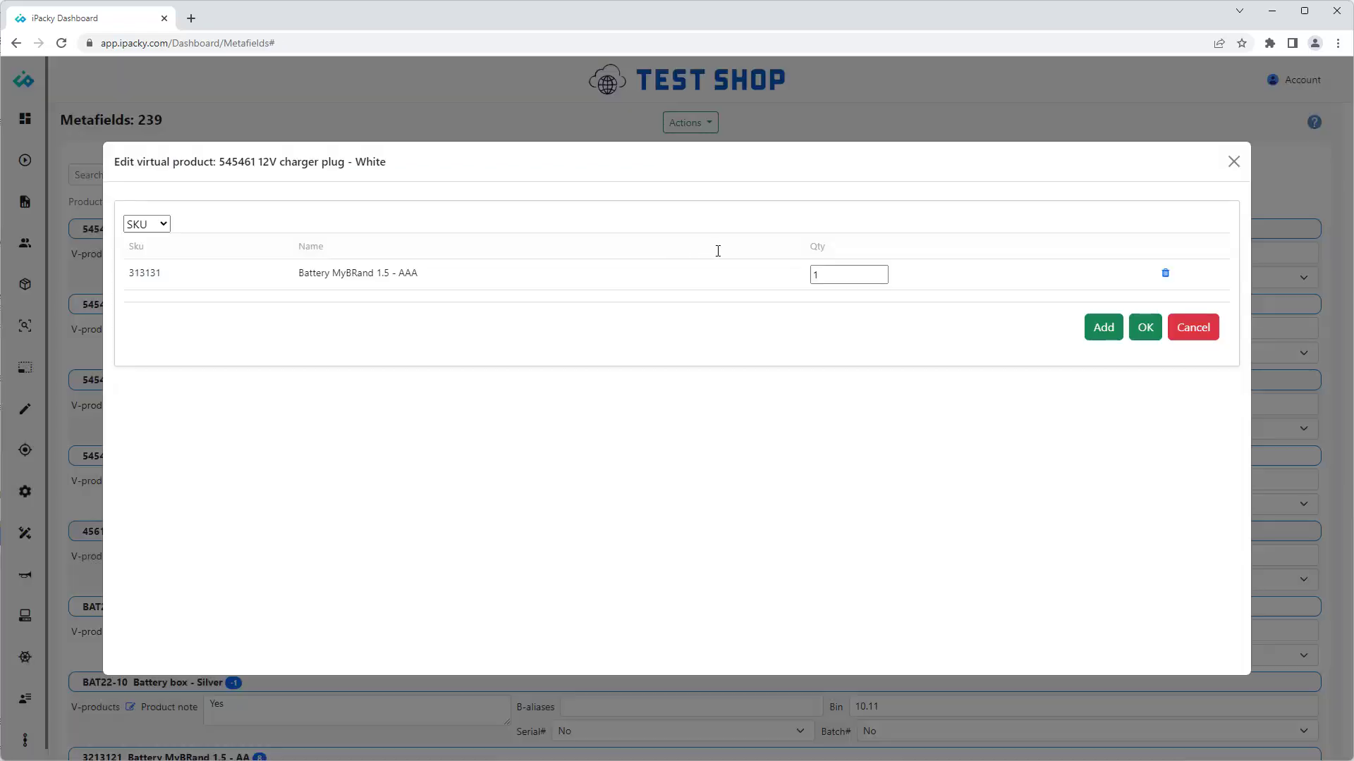
pyautogui.doubleClick(818, 274)
pyautogui.write('2')
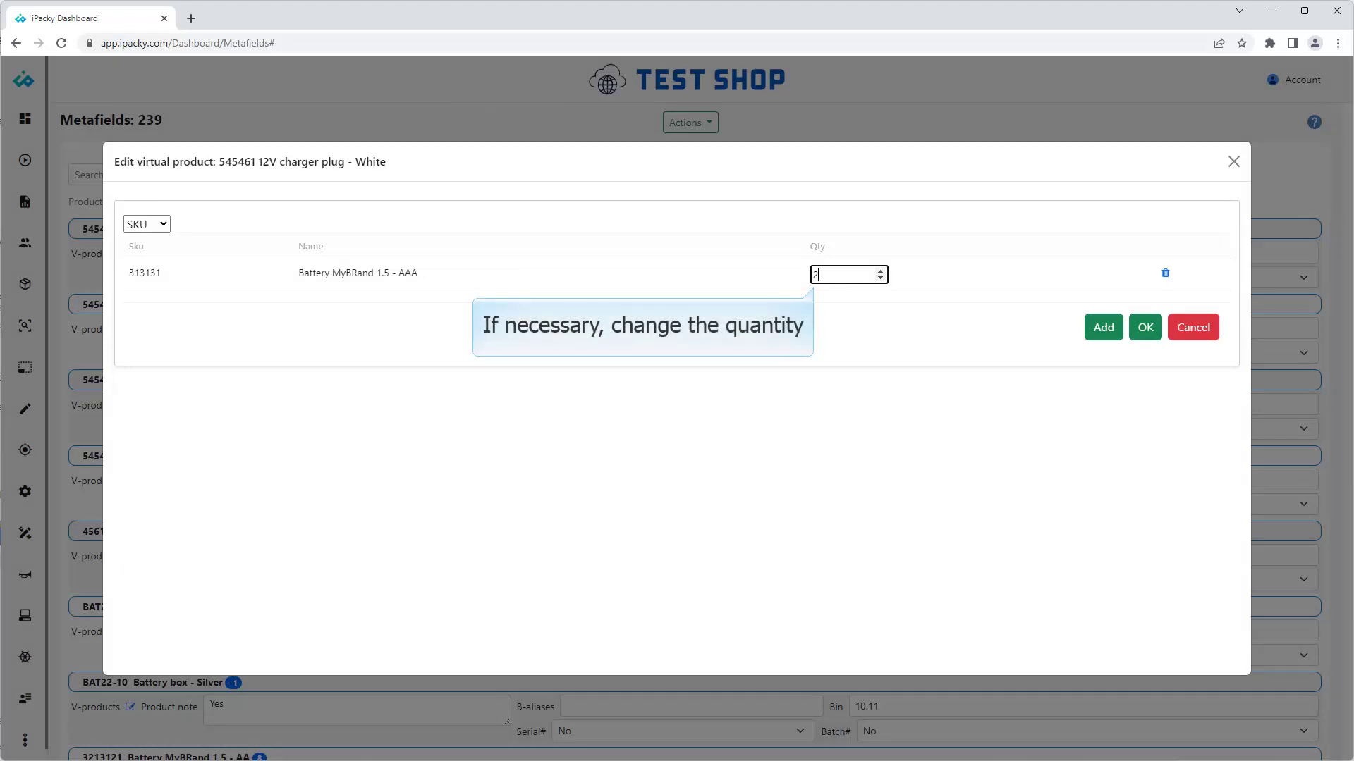
# - Add Barcode scanner as a member with quantity 1
pyautogui.click(1103, 327)
pyautogui.write('barco')
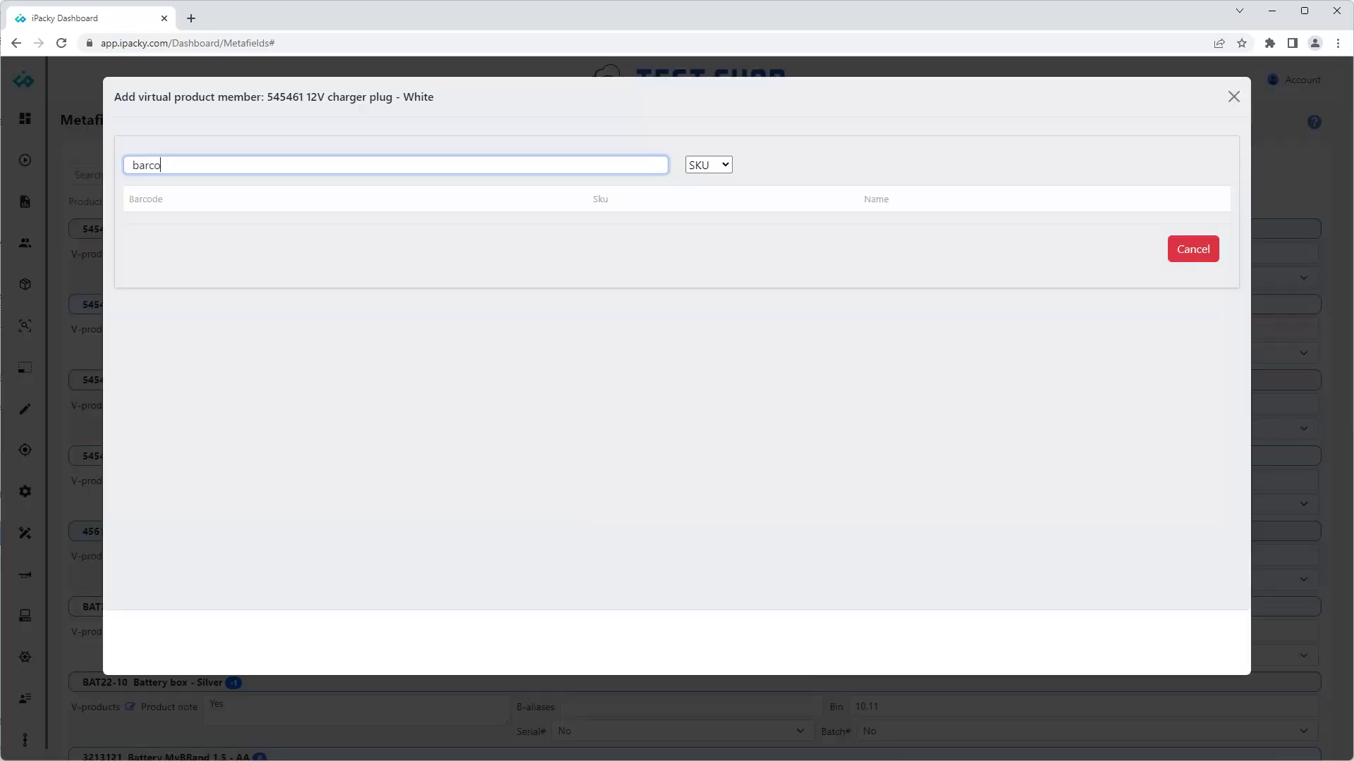
pyautogui.write('de')
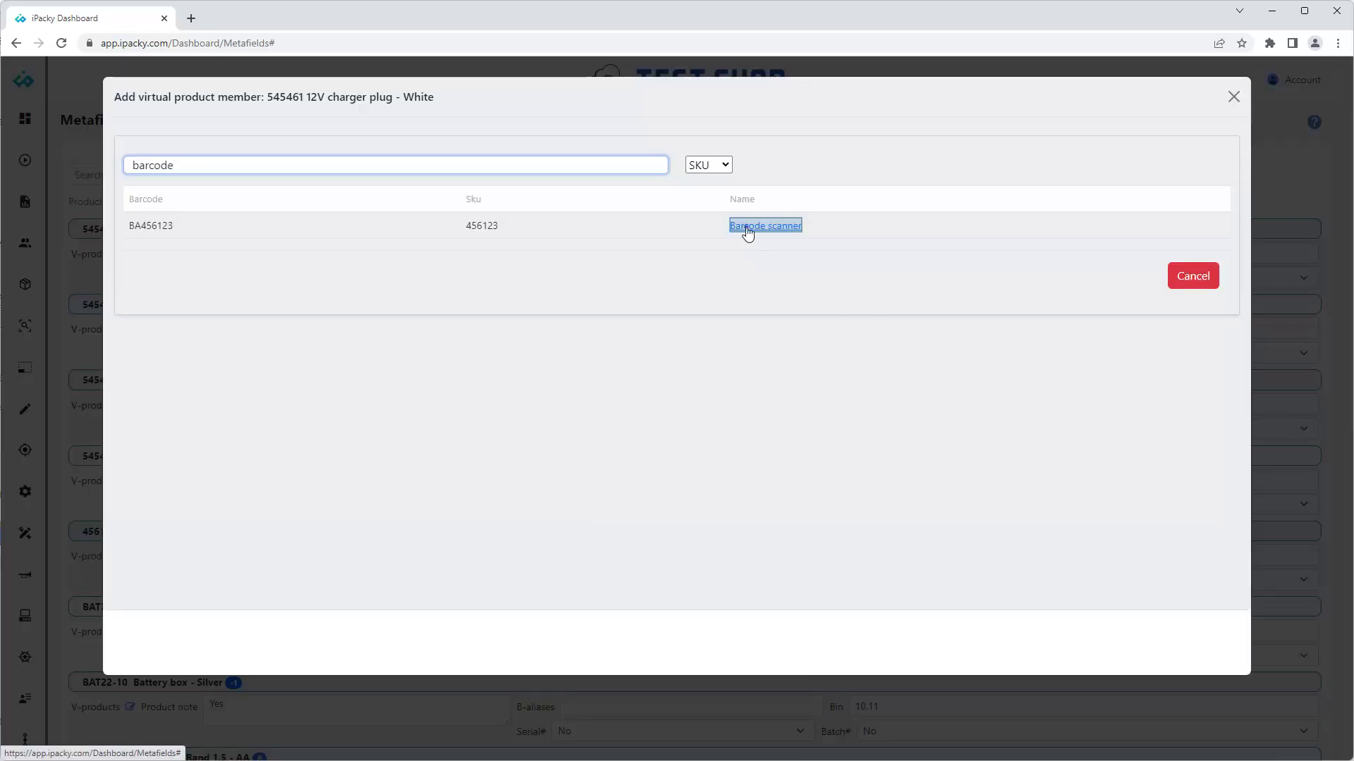
pyautogui.click(747, 227)
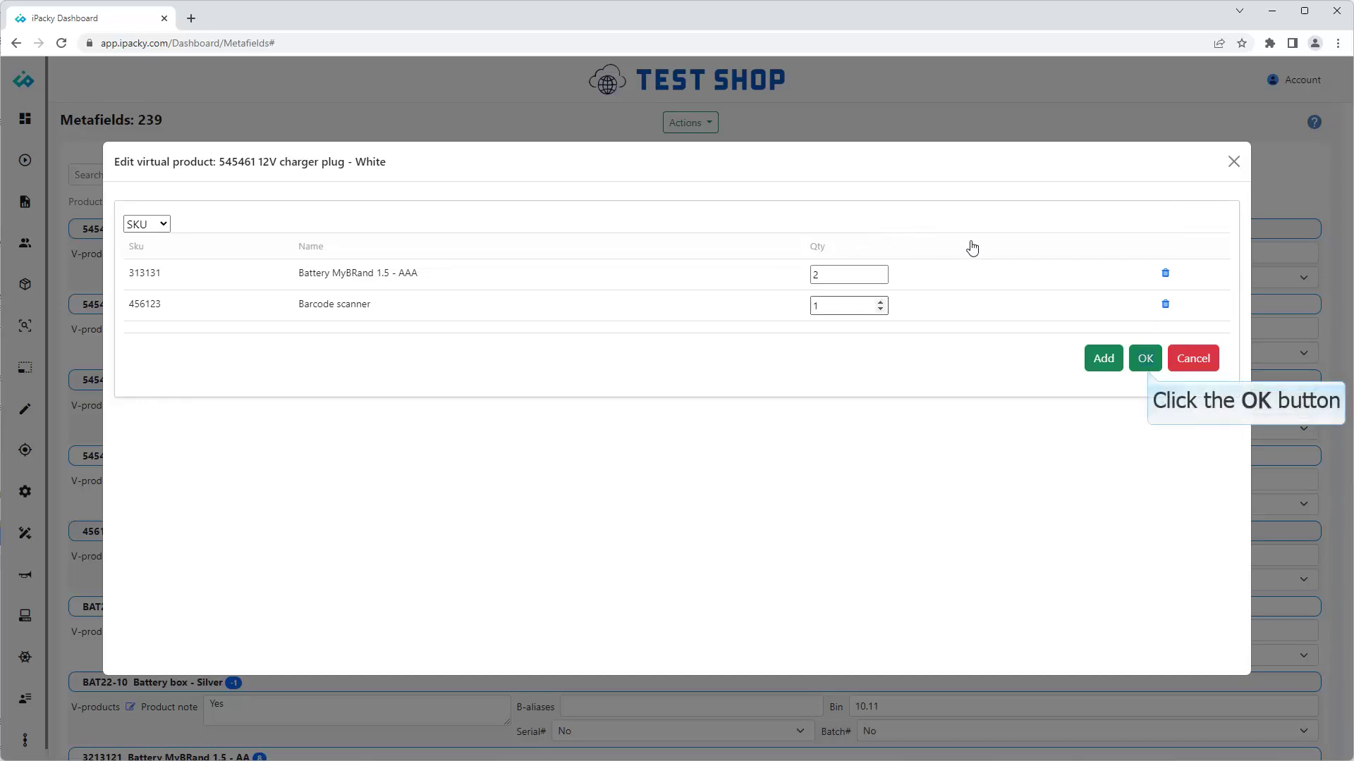
# - Confirm the virtual product with its battery and barcode scanner members using OK
pyautogui.click(1146, 358)
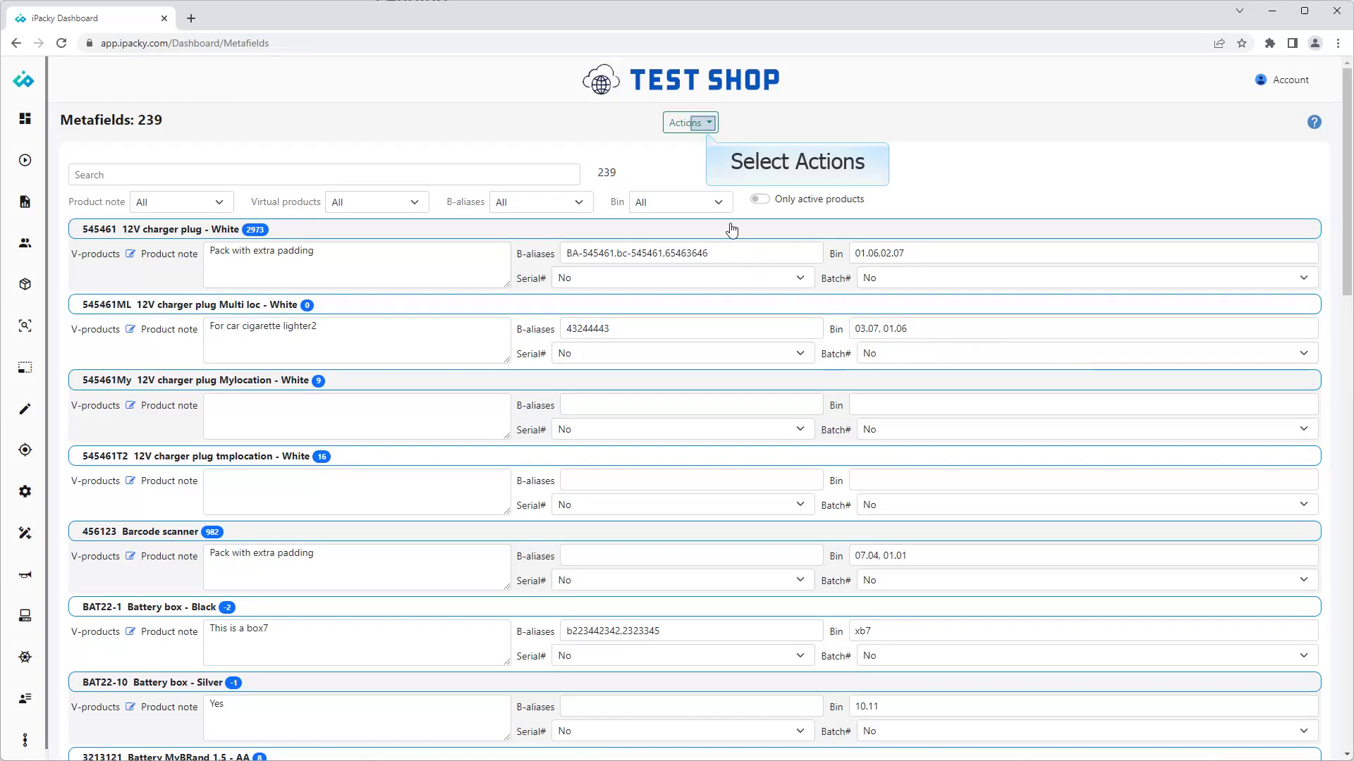
pyautogui.click(704, 125)
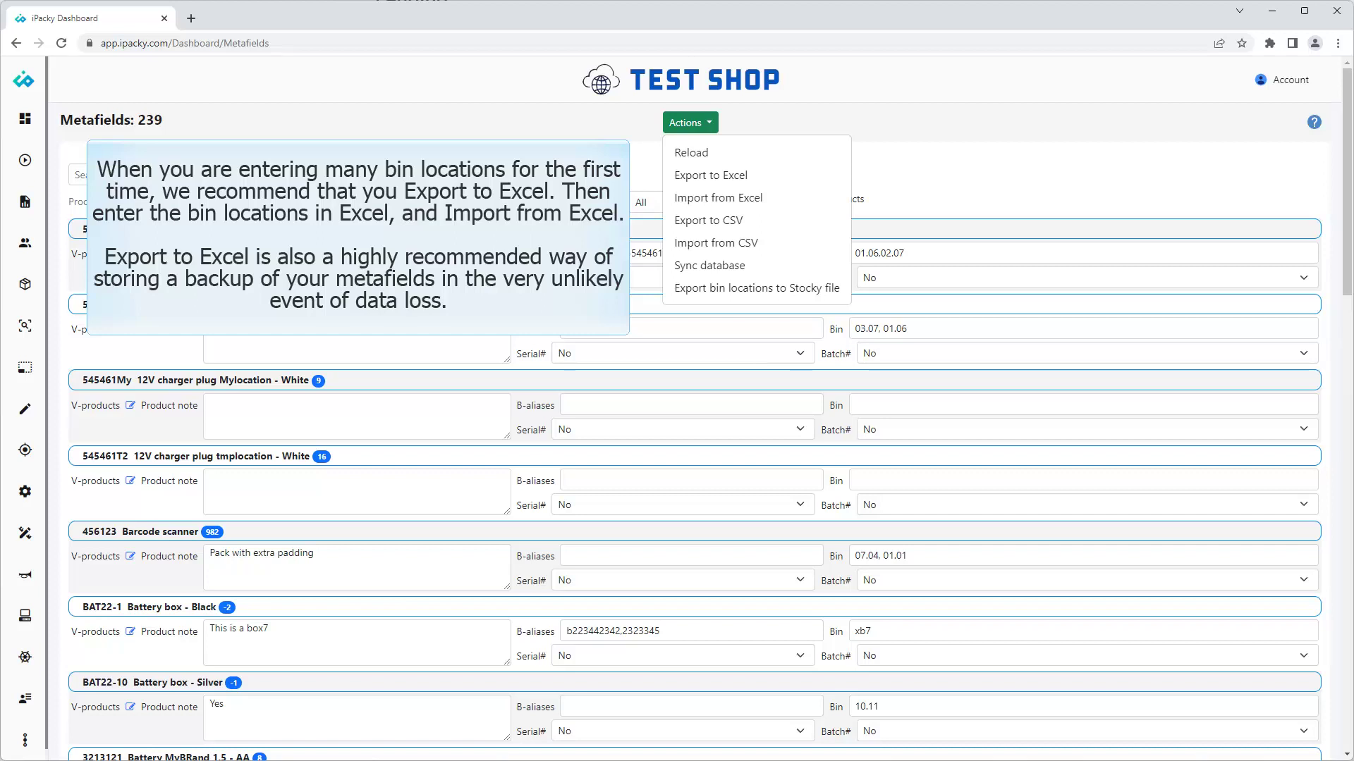
pyautogui.press('Escape')
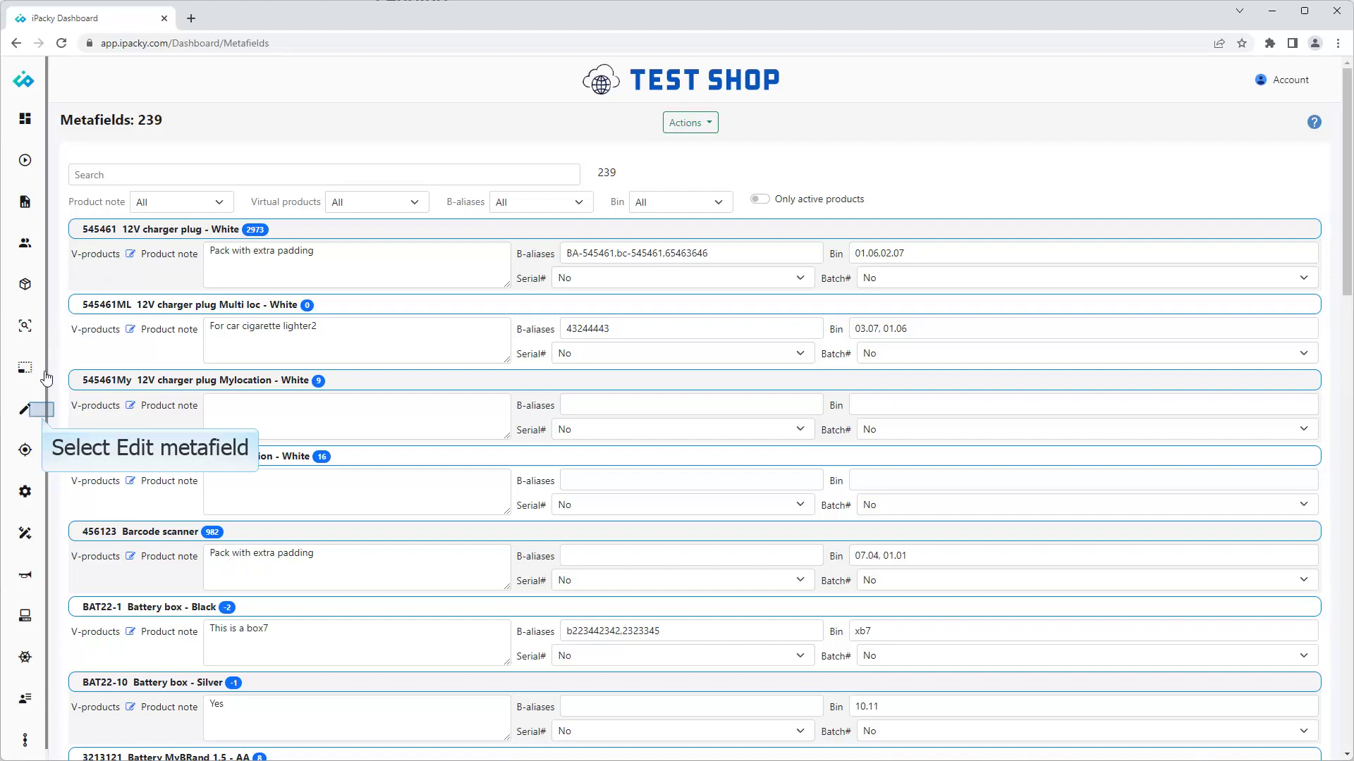
# - Open Edit metafield and look up the Barcode scanner (SKU 456123) by name 'barcode'
pyautogui.click(40, 410)
pyautogui.write('barcode')
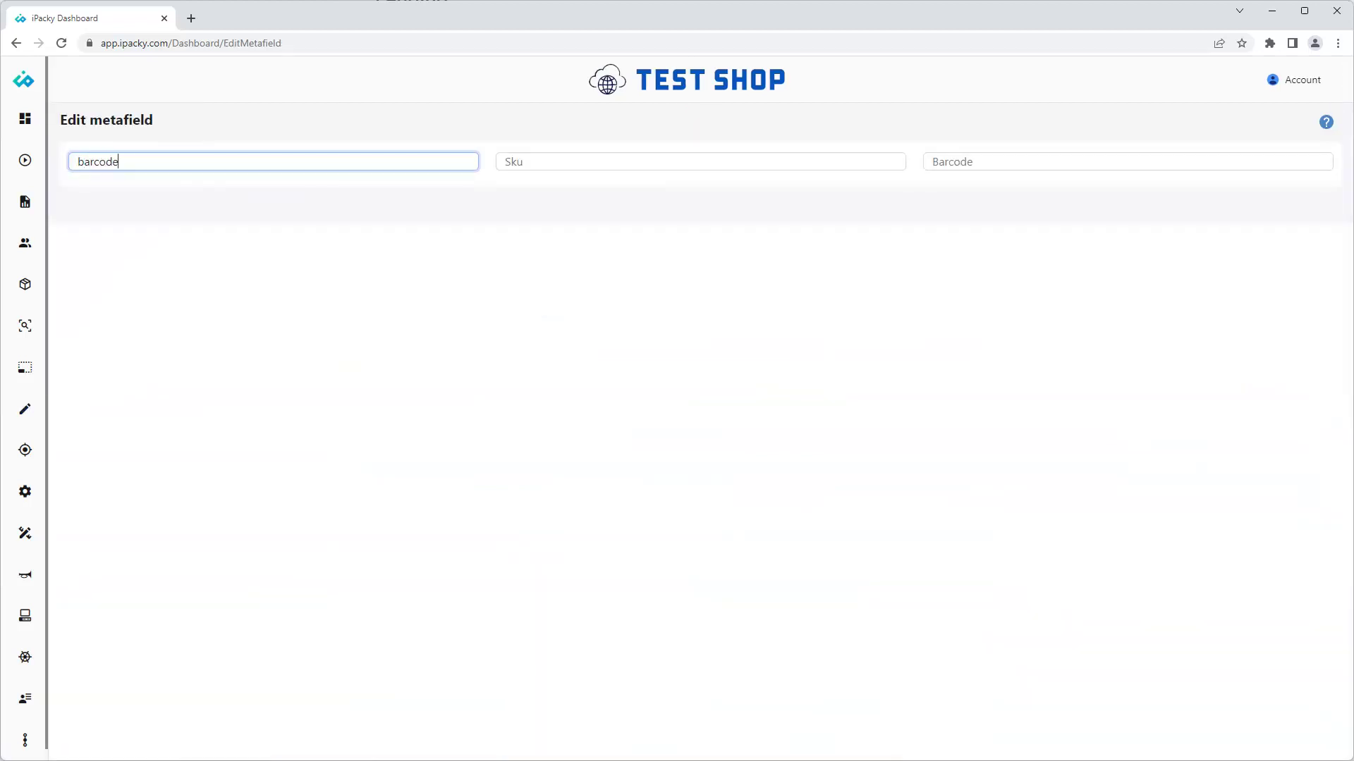
pyautogui.press('Return')
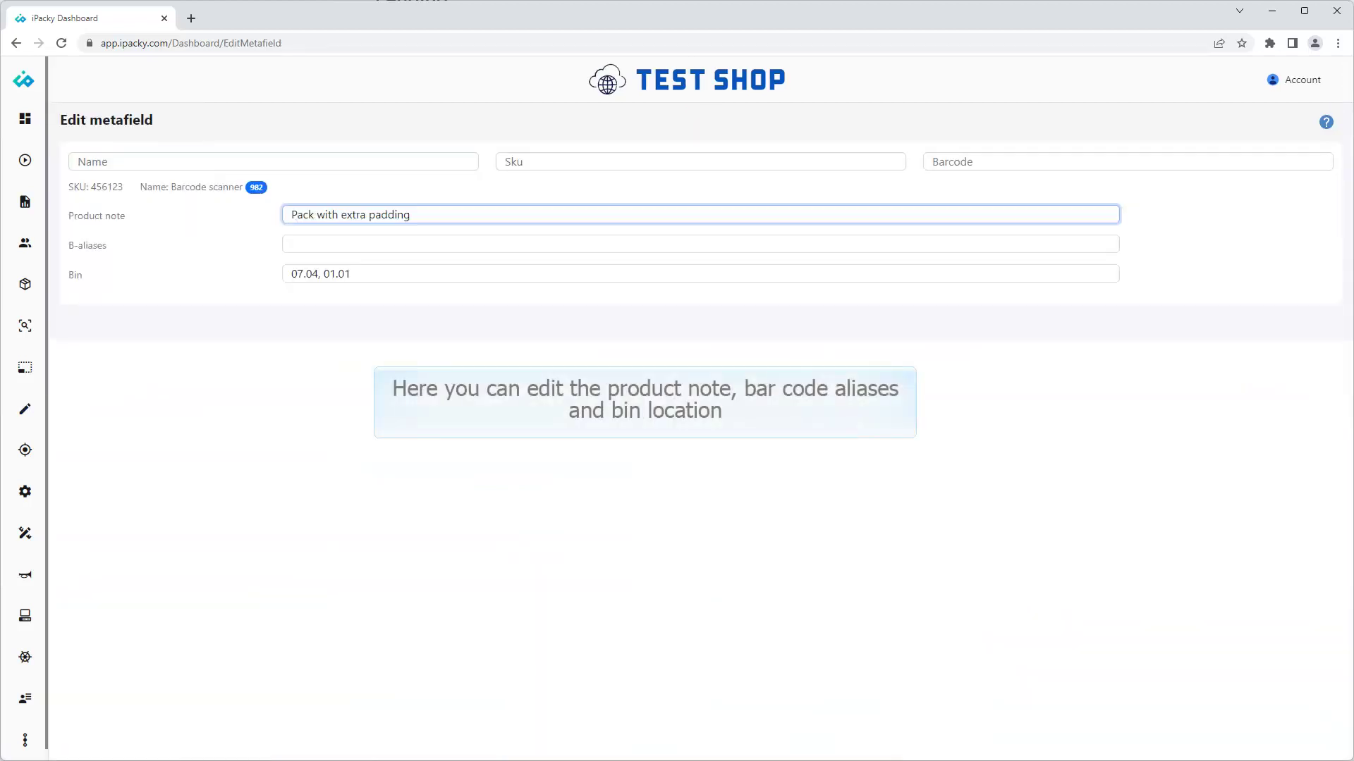